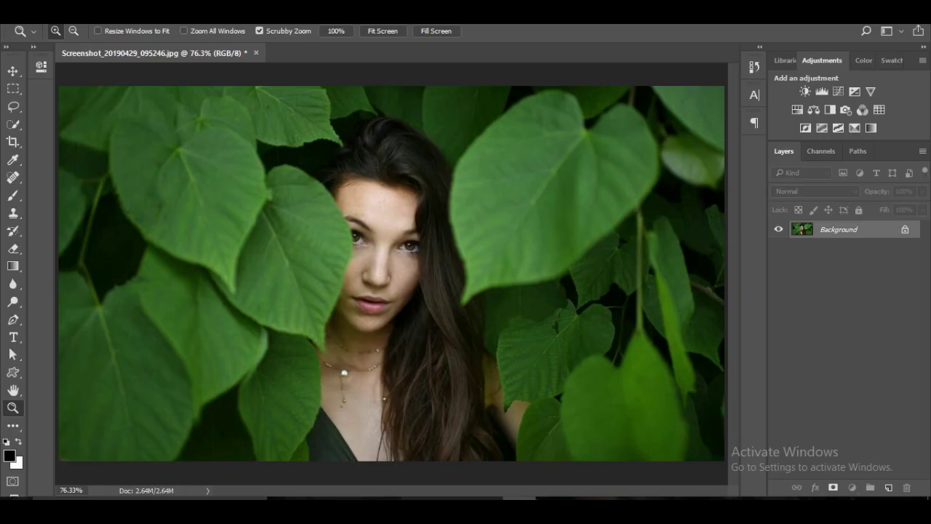
- Duplicate the Background layer into a Background copy, then bring up the Filter menu
mouse_move(836, 229)
left_mouse_down()
mouse_move(836, 487)
mouse_move(888, 487)
left_mouse_up()
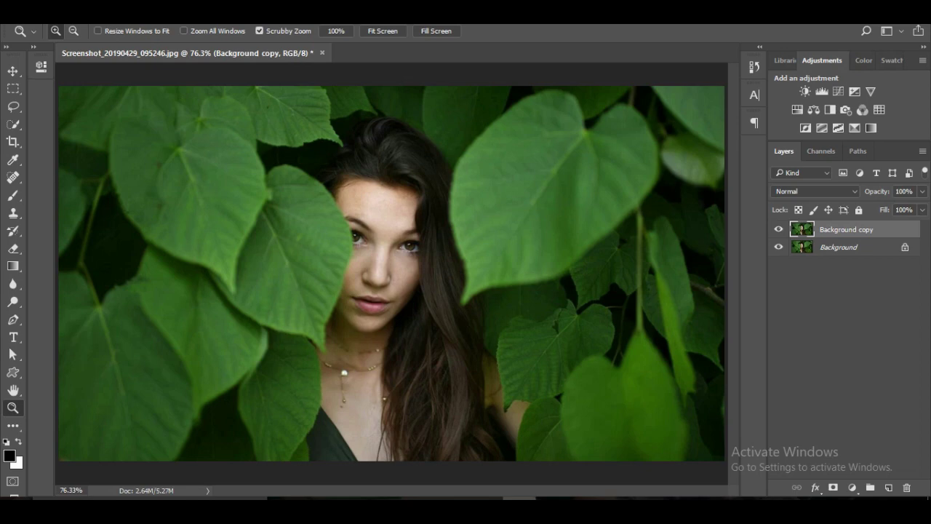
left_click(176, 12)
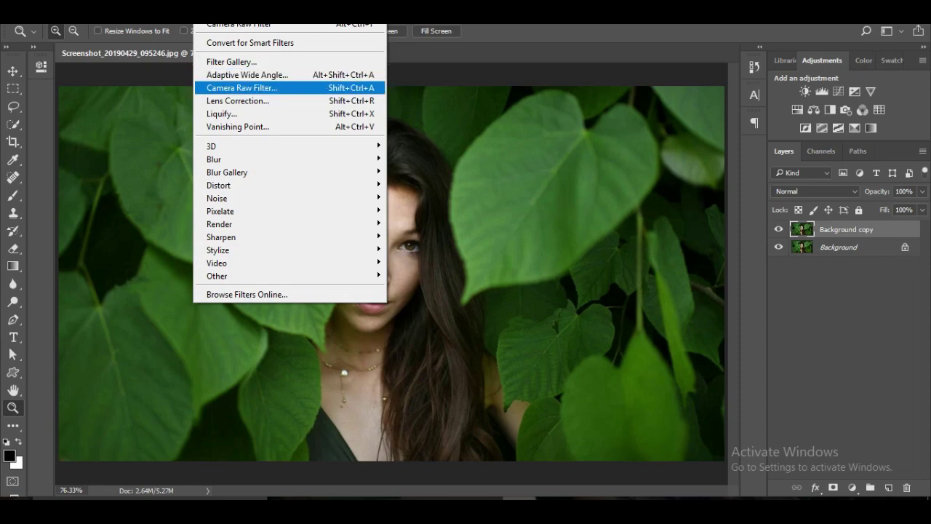
- In Camera Raw, set exposure +0.05, whites +12, blacks -8, clarity +8 and slightly higher vibrance
left_click(240, 87)
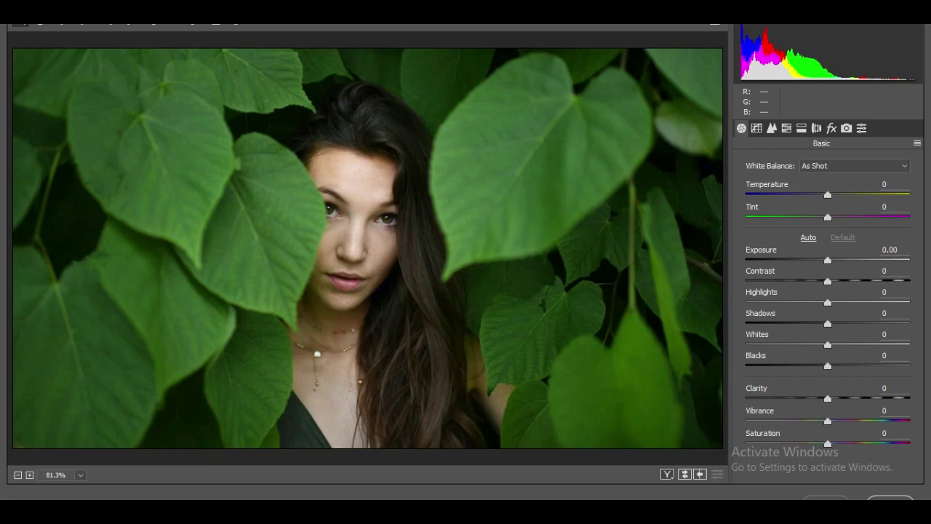
left_click(889, 249)
key("Up")
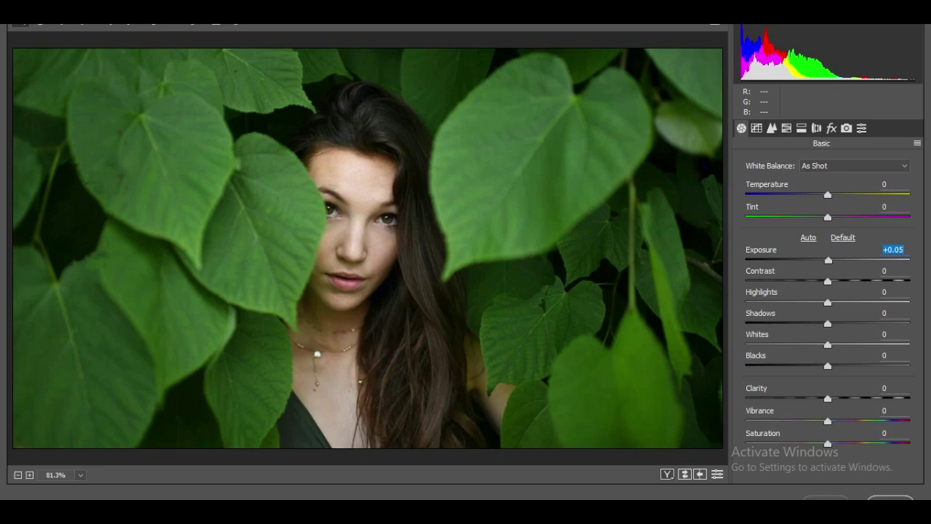
left_click(888, 334)
key("Up")
key("Up")
key("Up")
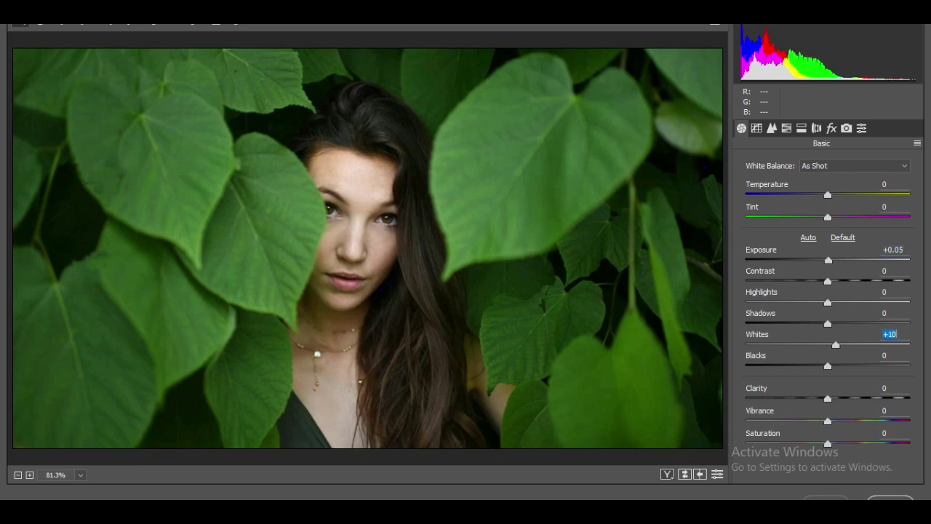
key("Up")
key("Up")
key("Tab")
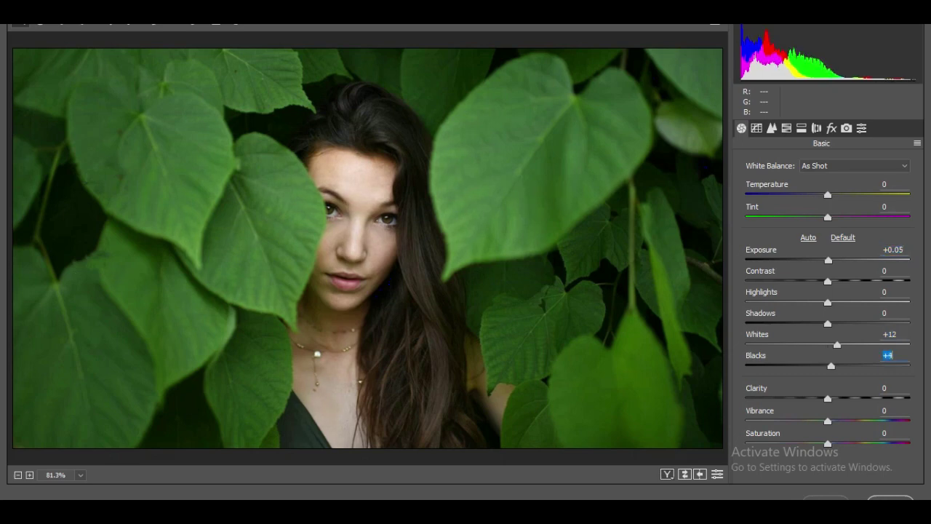
key("Down")
key("Down")
key("Down")
key("Down")
key("Down")
key("Down")
key("Down")
key("Down")
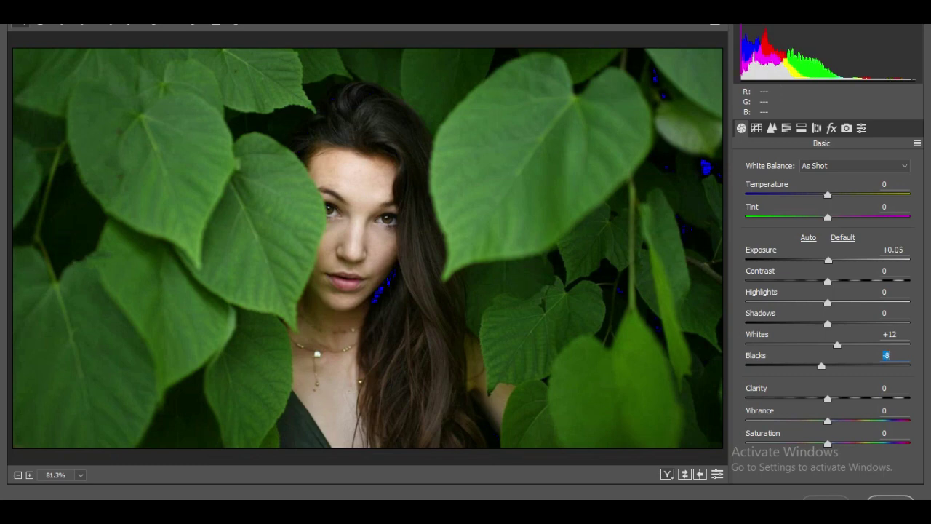
key("Tab")
key("Up")
key("Up")
key("Up")
key("Tab")
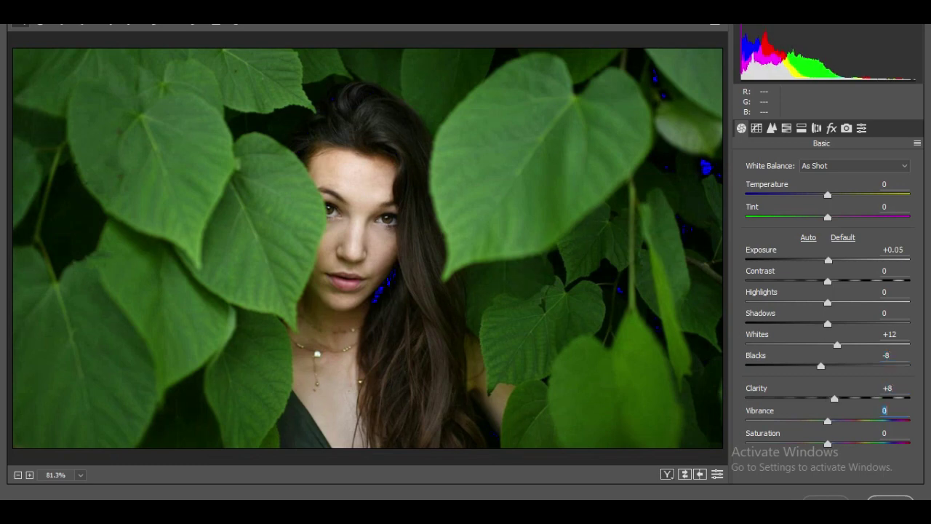
key("Up")
key("Up")
key("Up")
- Adjust the tone curve: lift highlights, lights -8, darks -13, shadows slightly lower
key("ctrl+alt+3")
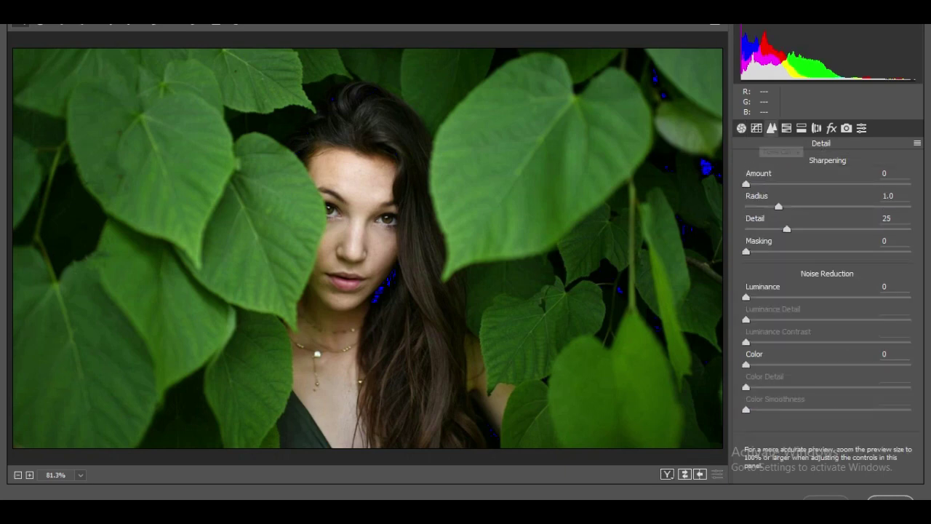
key("ctrl+alt+2")
key("Up")
key("Up")
key("Up")
key("Tab")
key("Down")
key("Down")
key("Down")
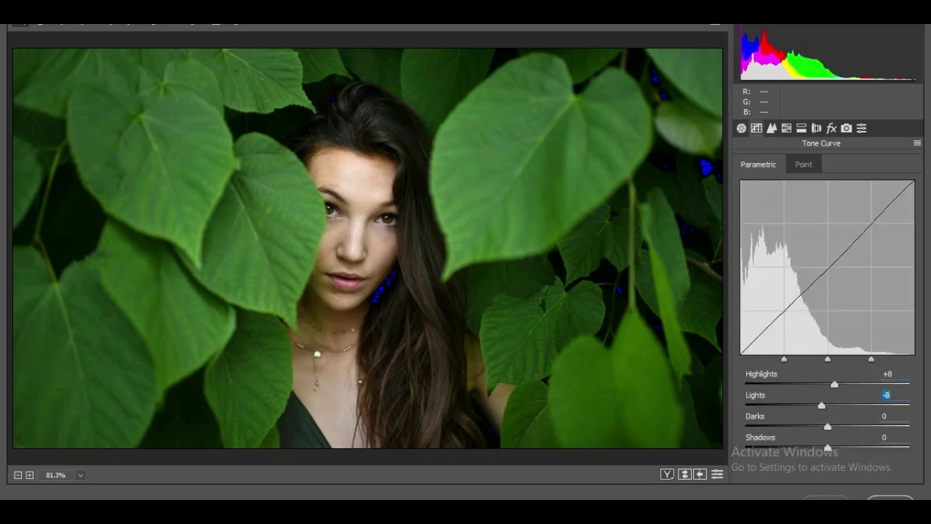
key("Tab")
key("Down")
key("Down")
key("Down")
key("Down")
key("Down")
key("Down")
key("Tab")
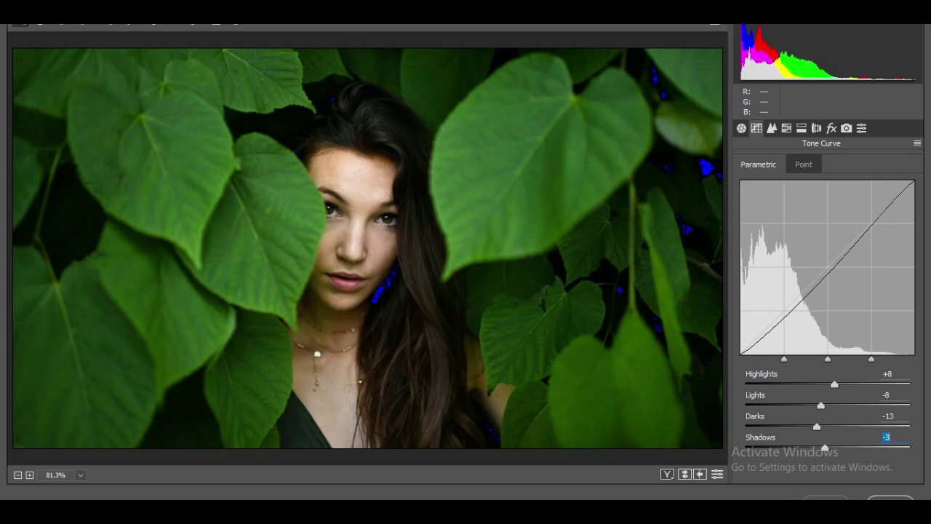
- Add light noise reduction: luminance 5 and colour noise reduction values 25 and 15
key("ctrl+alt+3")
key("Up")
key("Up")
key("Up")
key("Tab")
key("Tab")
key("Tab")
type("25")
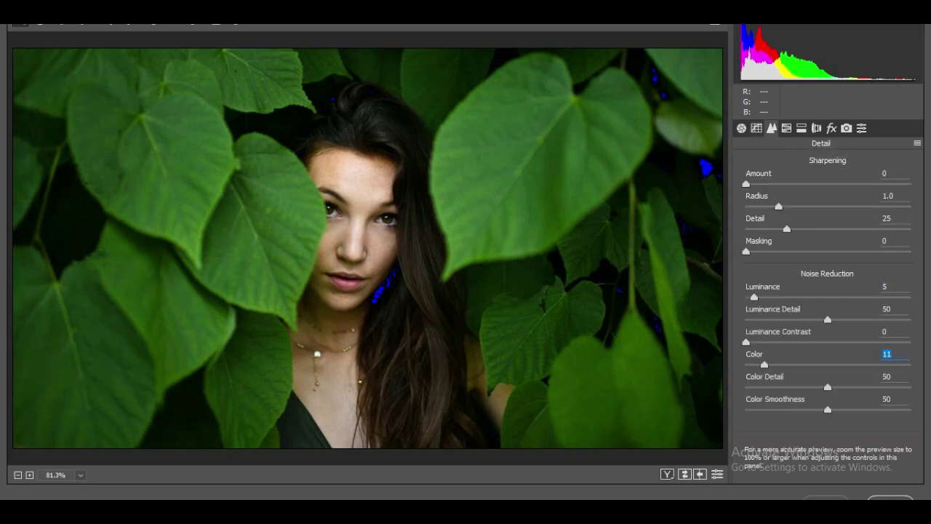
key("shift+Tab")
key("shift+Tab")
key("shift+Tab")
type("15")
key("ctrl+alt+4")
- Shift the greens hue toward teal (75) and set the blues hue to 23
key("ctrl+alt+shift+h")
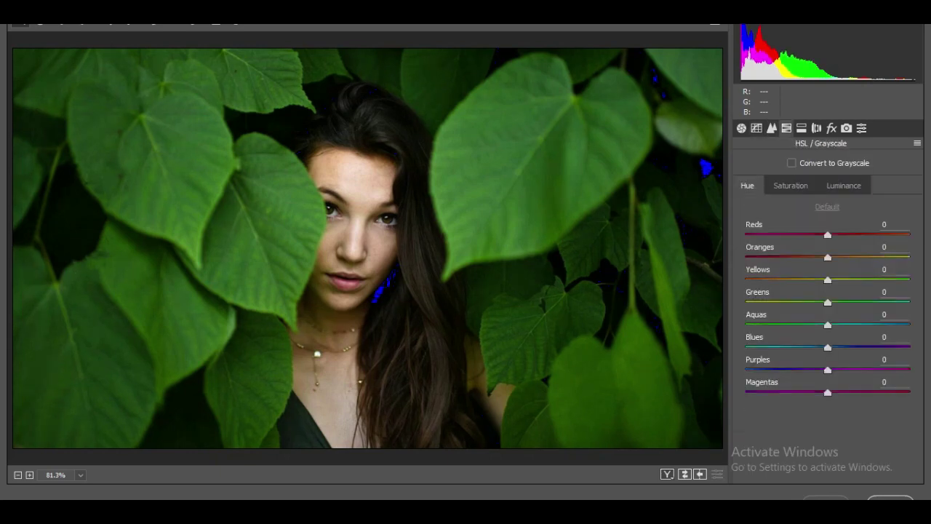
type("75")
key("Tab")
type("92")
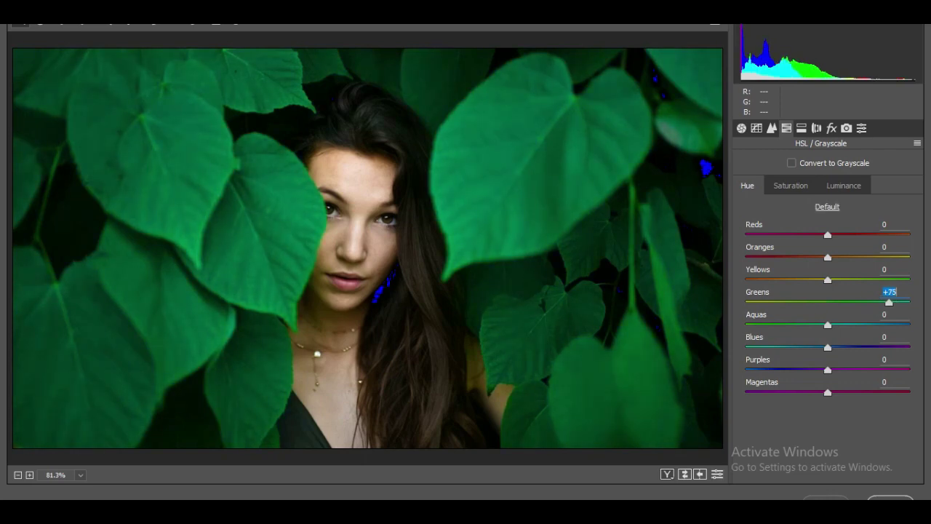
type("87")
key("Tab")
type("23")
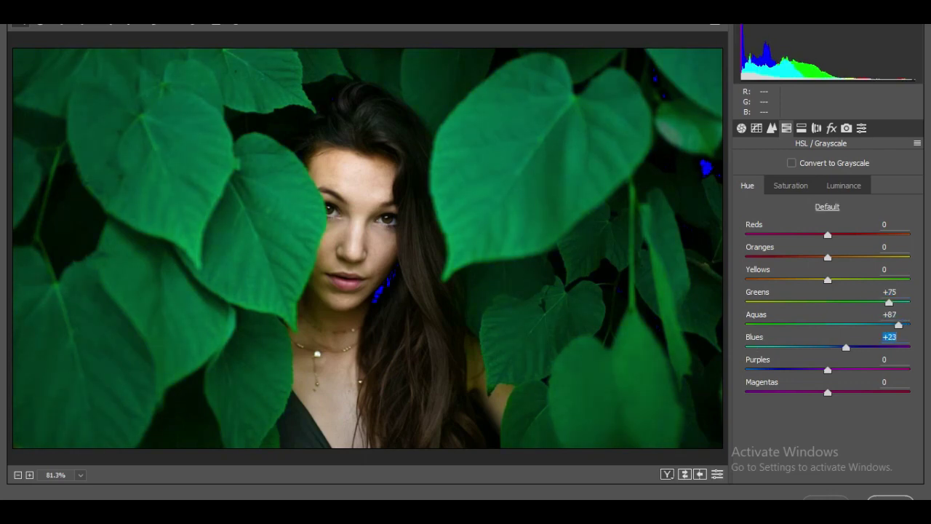
- Set greens saturation to 8 and boost aquas saturation to 99
key("ctrl+alt+shift+s")
type("8")
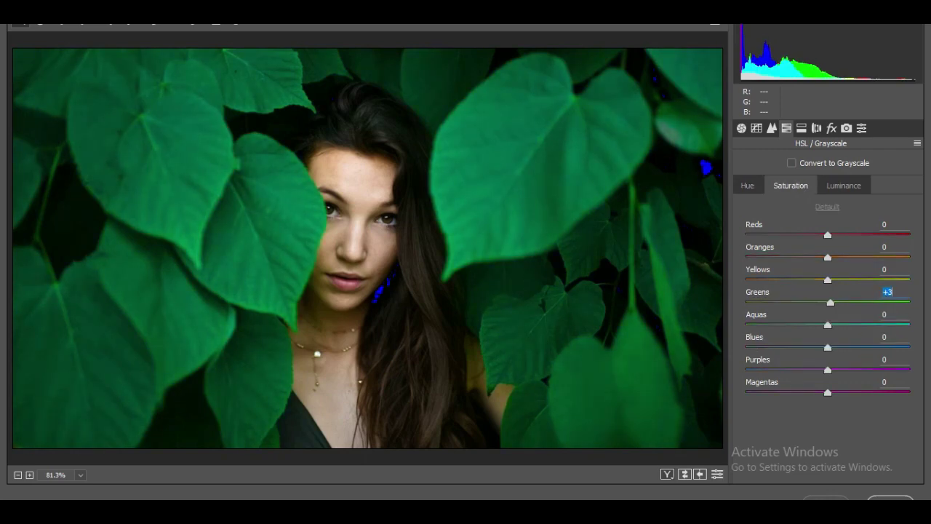
key("Tab")
type("99")
key("Tab")
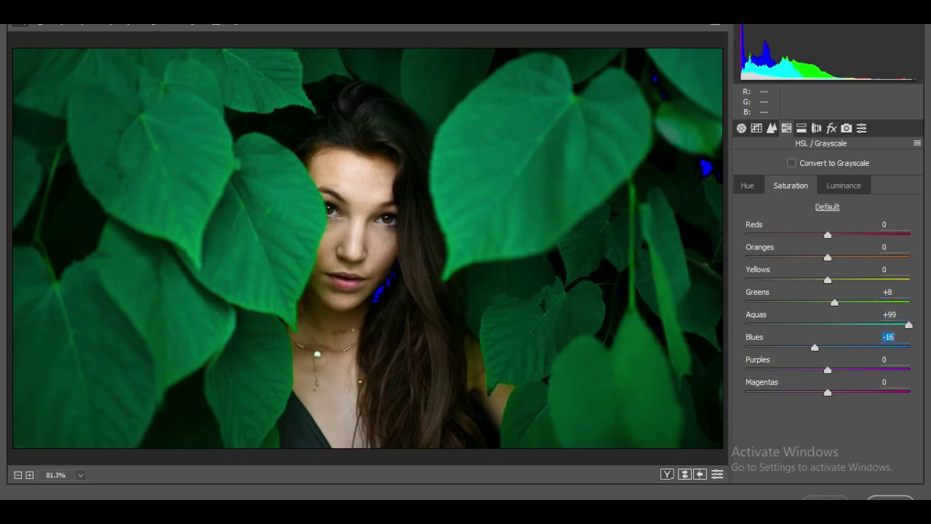
- Push greens hue to 100, yellows saturation -33, oranges -5, and greens luminance +28
key("ctrl+alt+shift+h")
type("100")
key("ctrl+alt+shift+s")
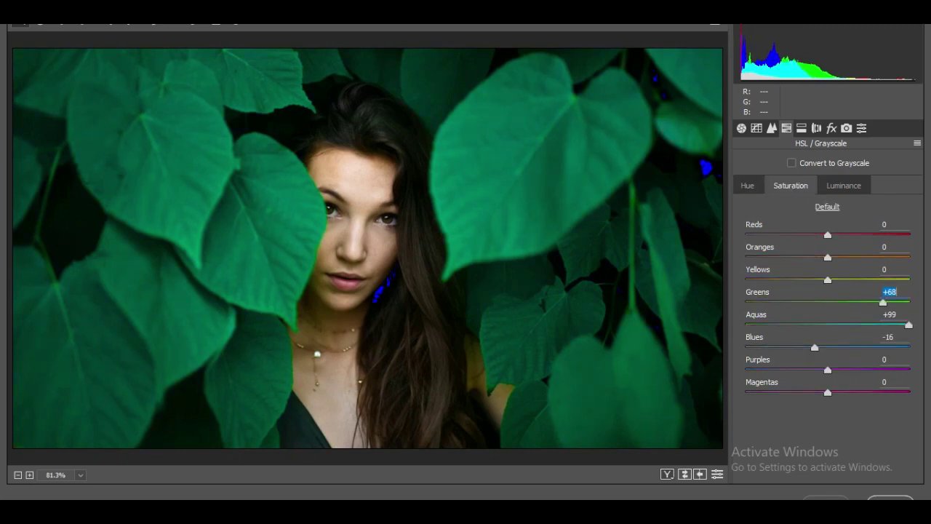
key("shift+Tab")
type("-33")
key("shift+Tab")
type("-5")
key("ctrl+alt+shift+l")
left_click(882, 294)
type("28")
key("Tab")
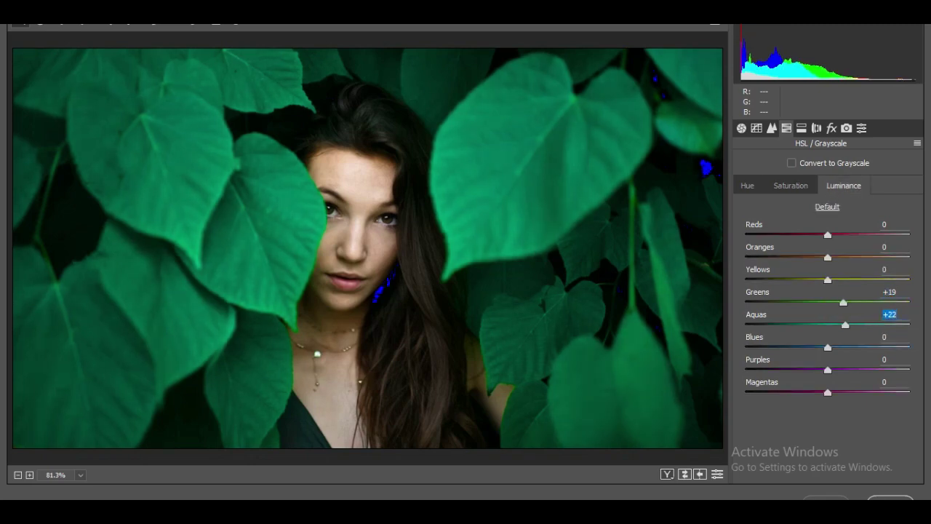
- Calibrate green primary (bluer, saturation -6), blue primary hue -14, and add a -32 vignette
key("ctrl+alt+5")
key("ctrl+alt+8")
key("shift+Up")
key("shift+Up")
key("shift+Up")
key("shift+Up")
key("shift+Up")
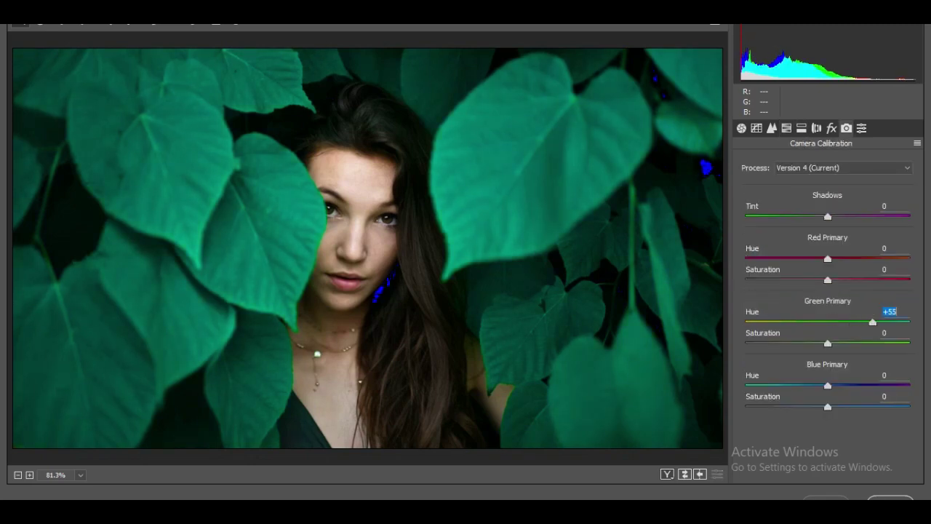
key("Up")
key("Up")
key("Up")
key("Tab")
type("-6")
key("Tab")
key("shift+Down")
key("Down")
key("Down")
key("Down")
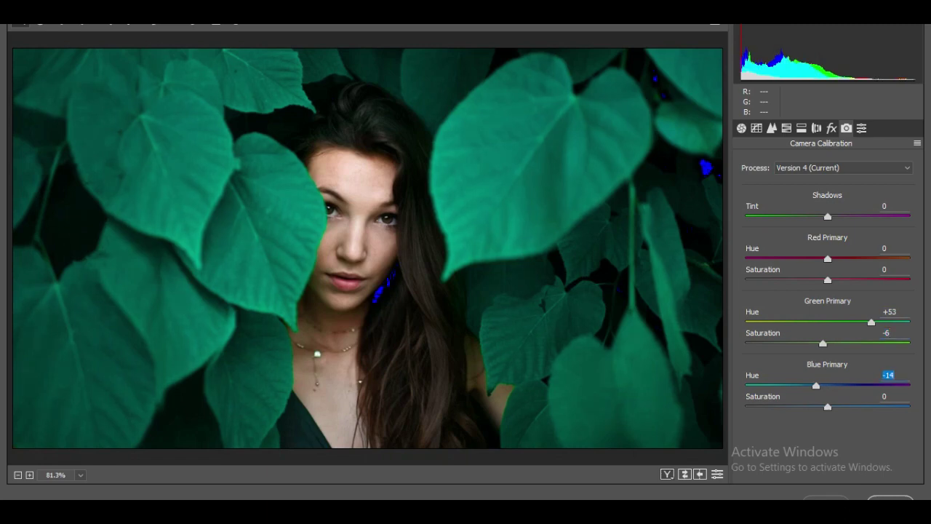
key("Tab")
key("Up")
key("Up")
key("Up")
key("ctrl+alt+4")
key("ctrl+alt+6")
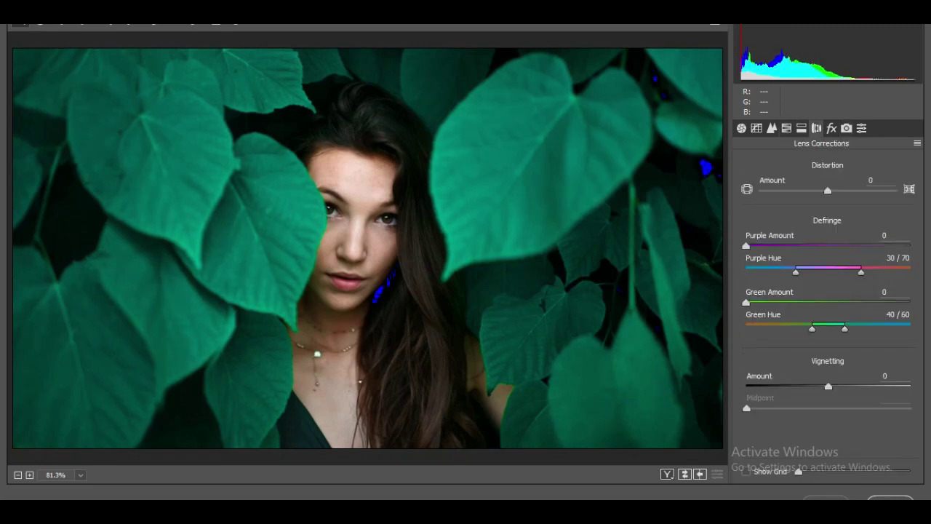
type("-32")
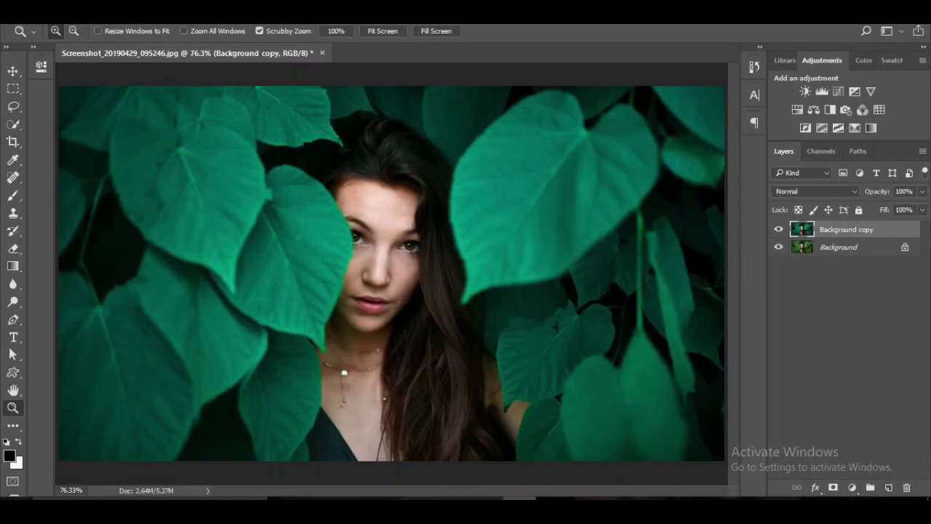
- Add a Levels adjustment layer with output levels set to 0 and 230
left_click(822, 91)
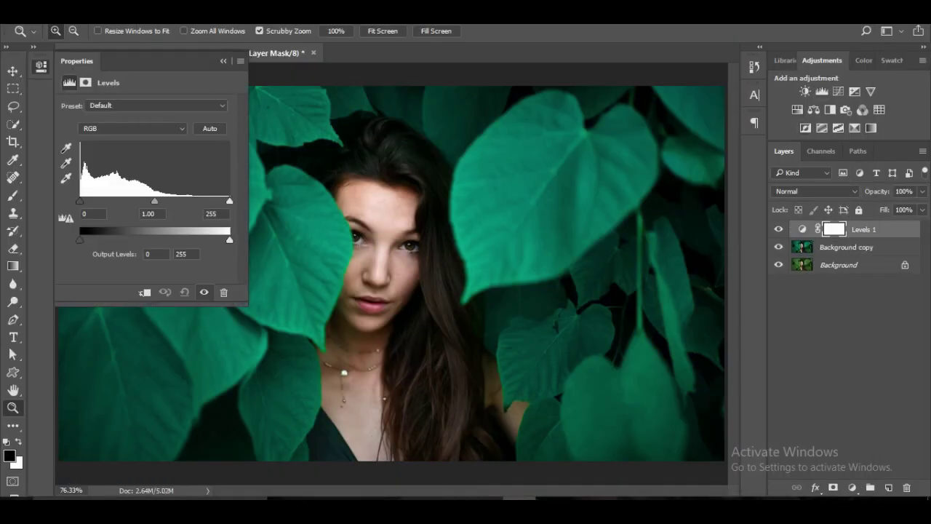
mouse_move(80, 239)
left_mouse_down()
mouse_move(89, 240)
mouse_move(80, 239)
left_mouse_up()
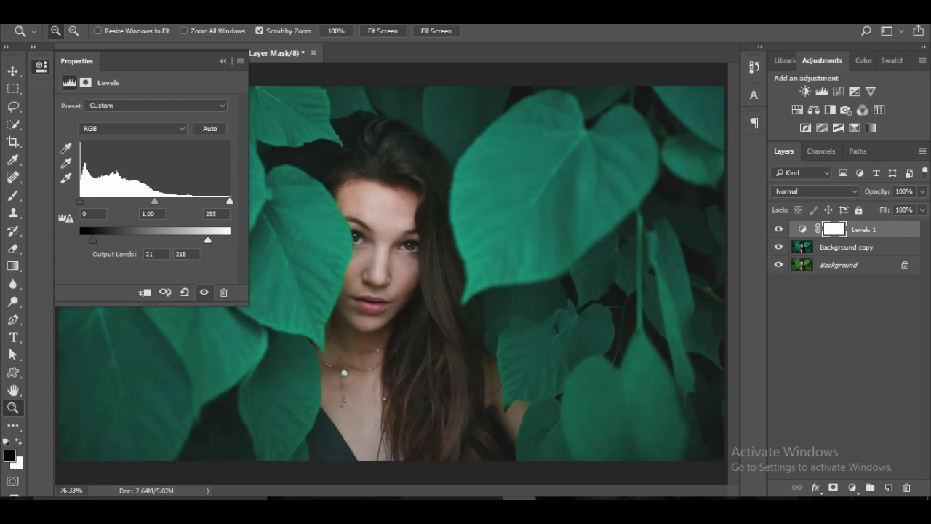
left_click_drag(228, 239, 206, 239)
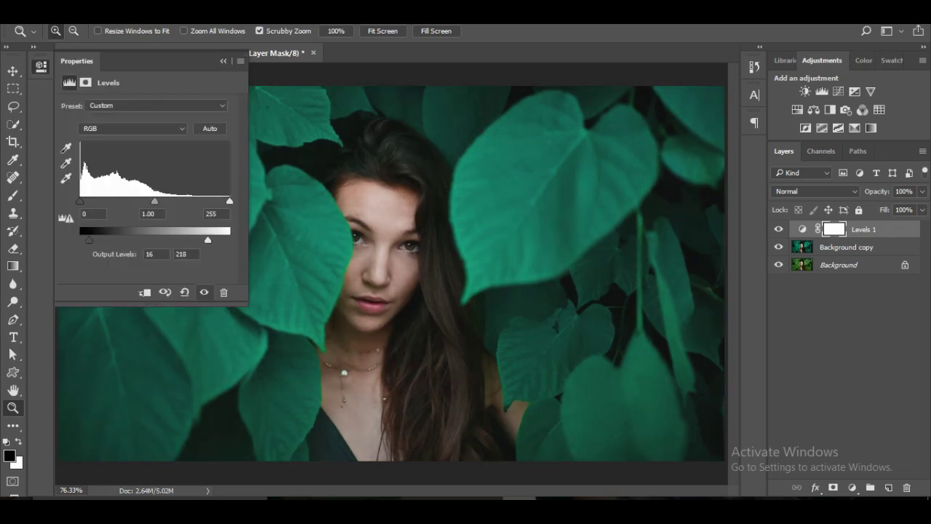
left_click_drag(88, 239, 80, 239)
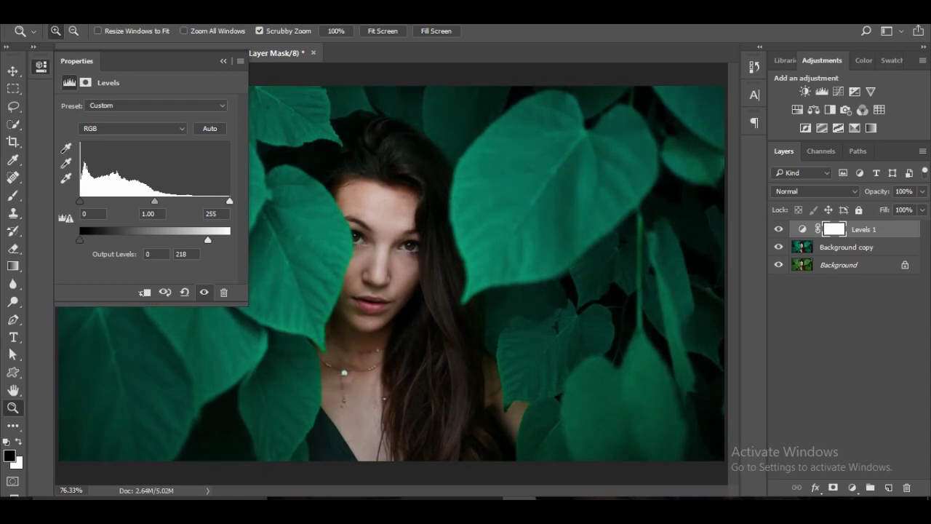
left_click_drag(207, 239, 214, 240)
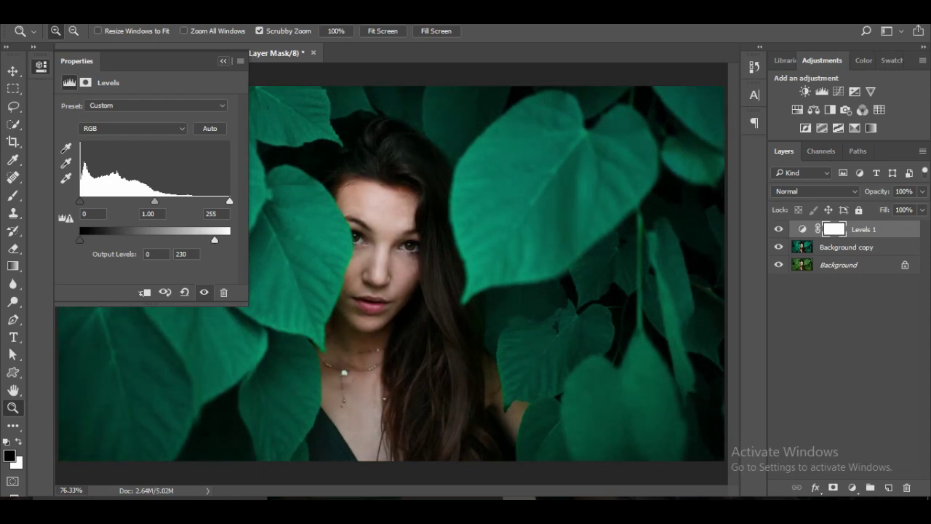
left_click(40, 65)
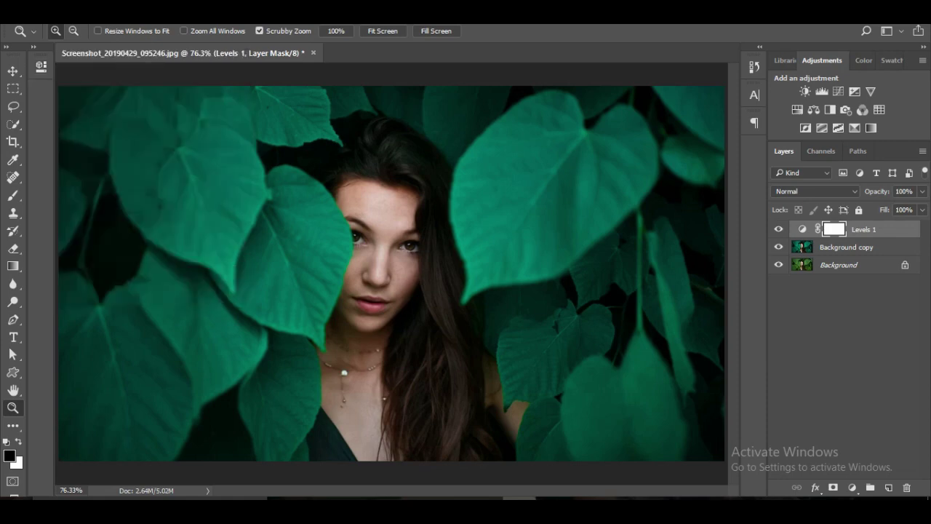
- Add a Curves layer with sampled highlight and shadow points and a slightly lifted black point
left_click(838, 91)
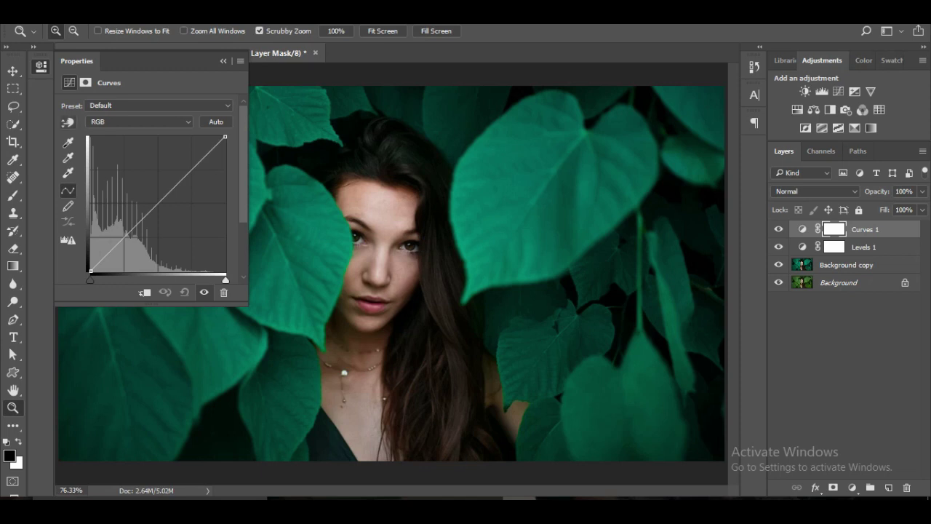
left_click(68, 122)
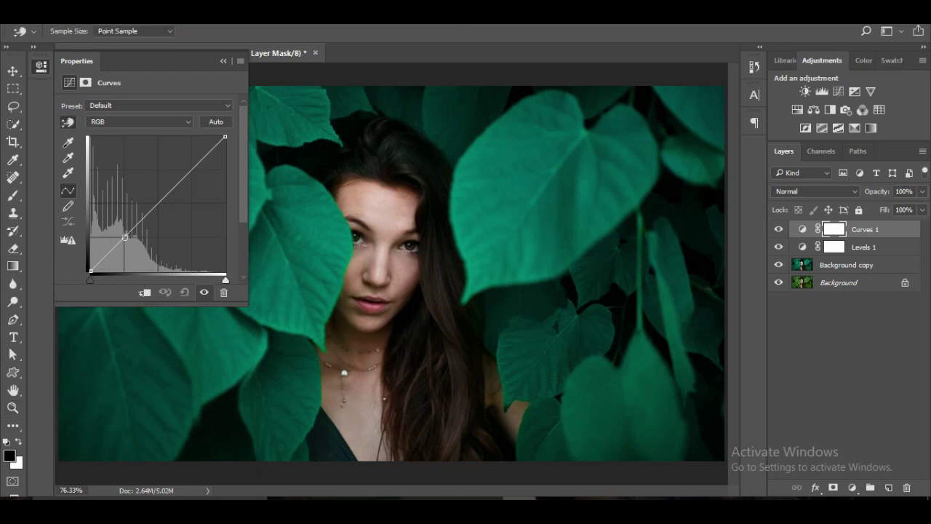
left_click(188, 173)
left_click_drag(188, 172, 188, 172)
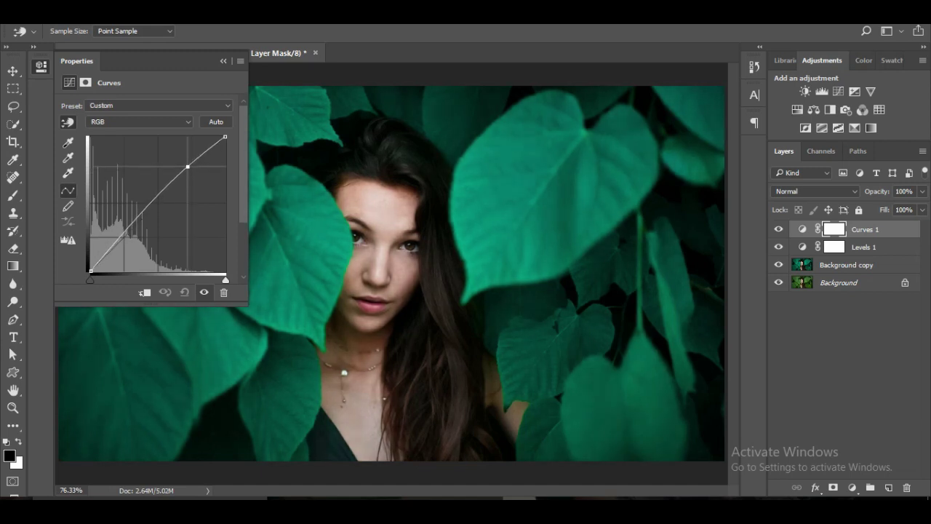
left_click(127, 233)
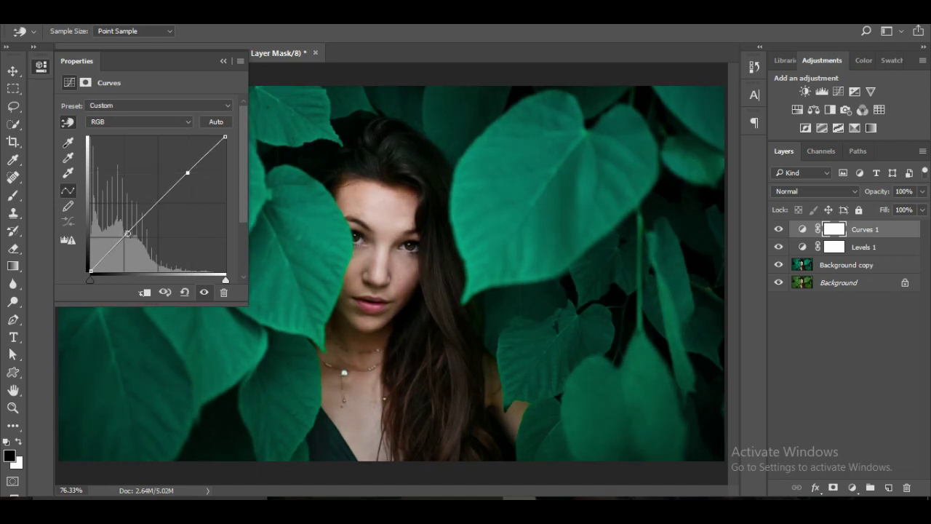
left_click_drag(128, 233, 126, 239)
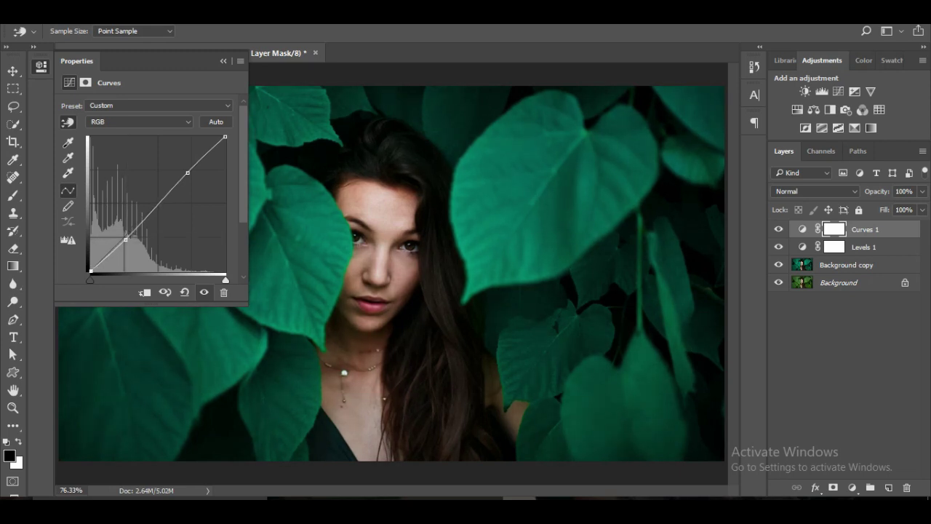
left_click_drag(90, 271, 90, 271)
left_click_drag(103, 260, 109, 254)
left_click(223, 60)
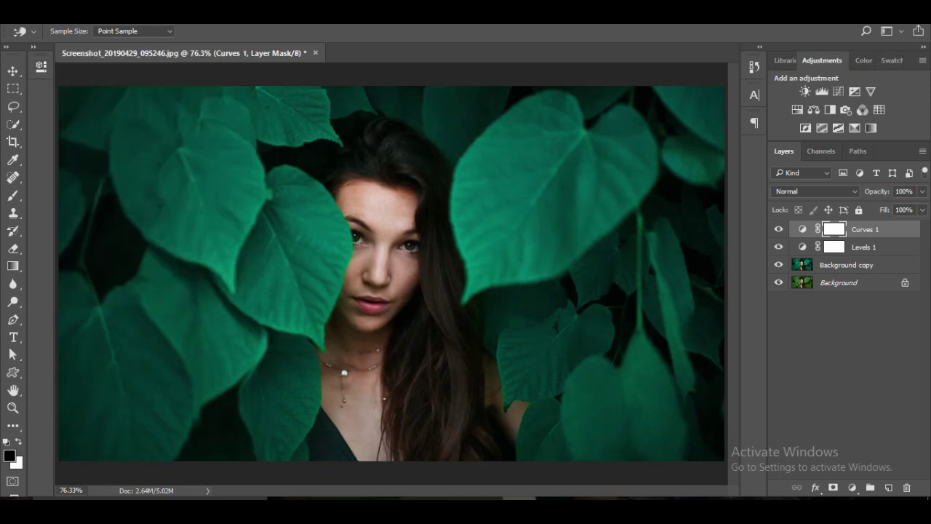
- Add Color Balance and Hue/Saturation adjustment layers above the curve
left_click(813, 109)
left_click(851, 487)
left_click(846, 322)
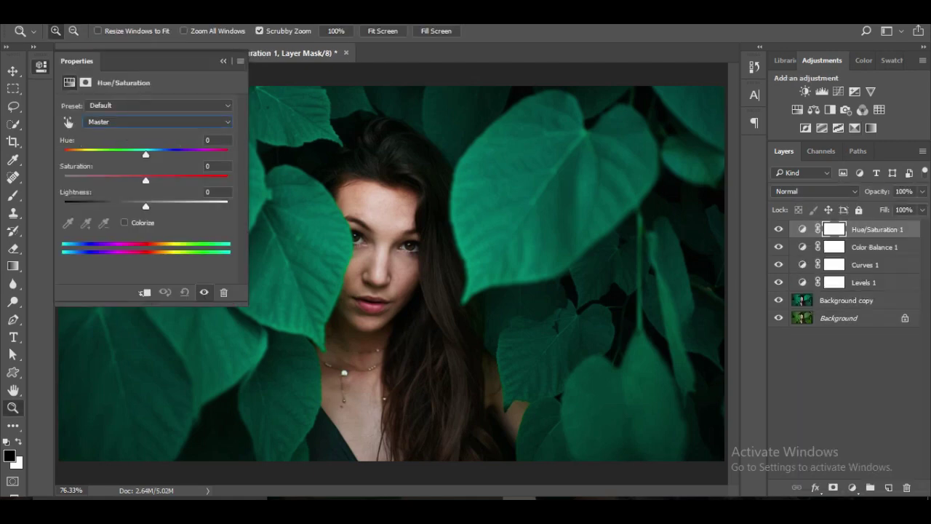
- Use the targeted hand to boost saturation on the cyan leaves and the red lips
left_click(157, 121)
left_click(67, 122)
left_click_drag(509, 182, 539, 182)
left_click(378, 269)
left_click_drag(378, 270, 397, 269)
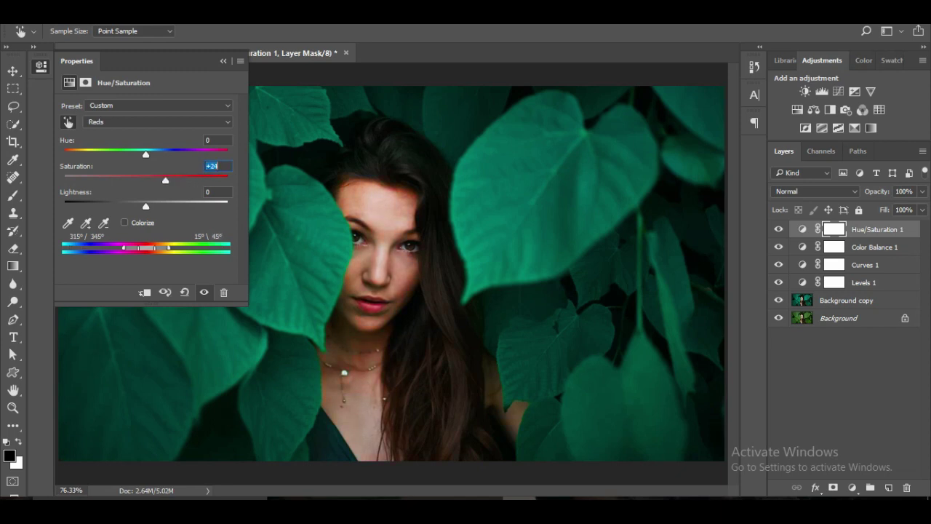
- Raise cyan leaf saturation further and set Reds saturation to +26
left_click(156, 122)
key("Down")
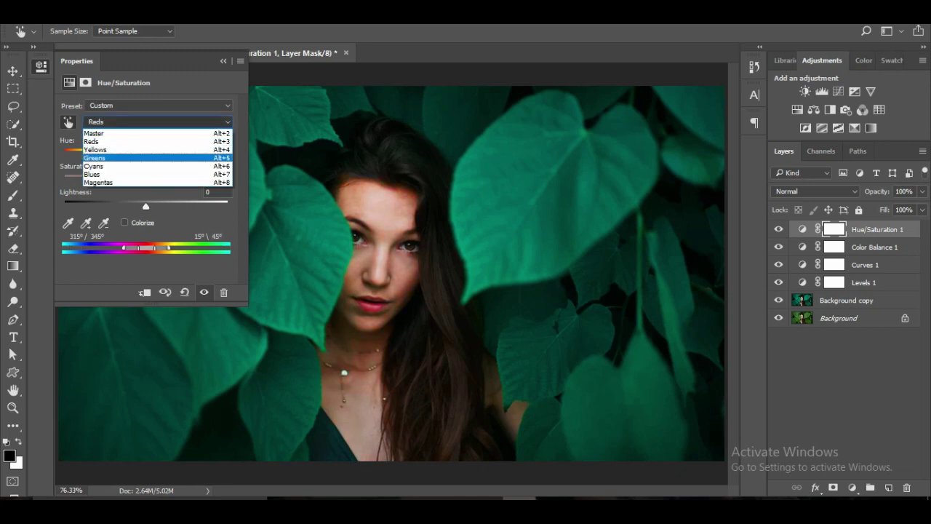
key("Down")
key("Down")
key("Return")
left_click_drag(349, 152, 400, 153)
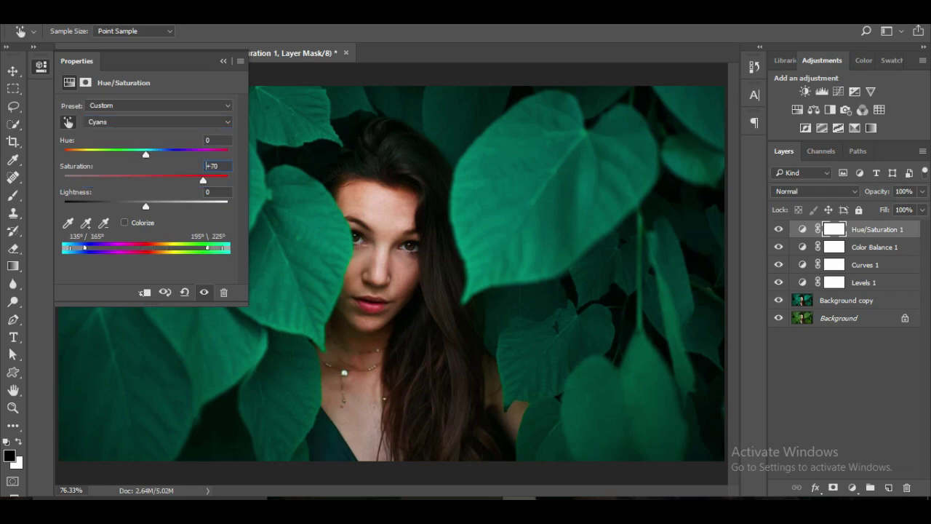
key("alt+3")
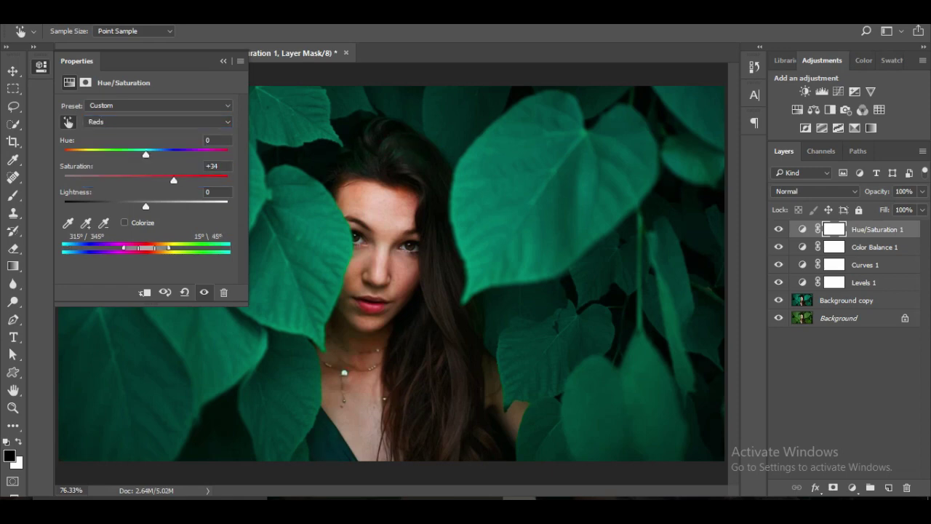
left_click_drag(173, 179, 167, 180)
- Boost Cyans saturation to +66 with a slight lightness lift, trimming Blues saturation slightly
left_click(157, 121)
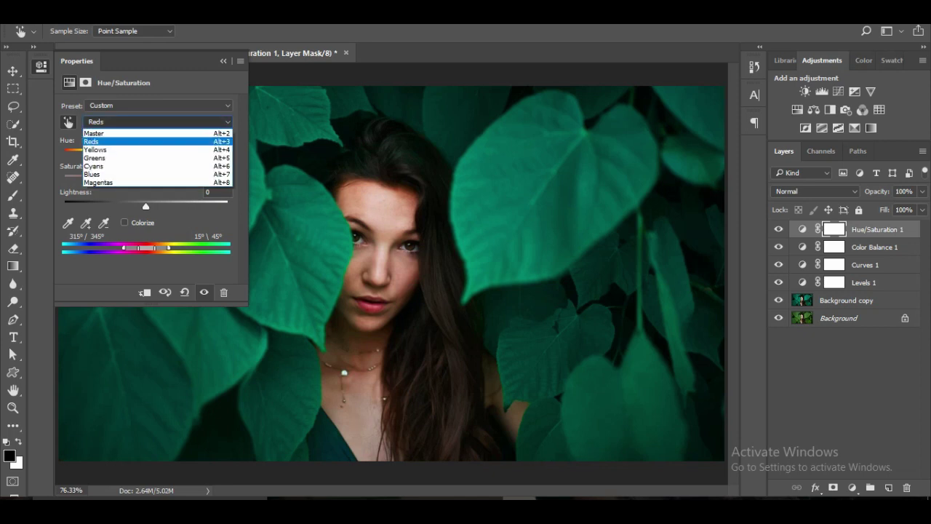
left_click(92, 174)
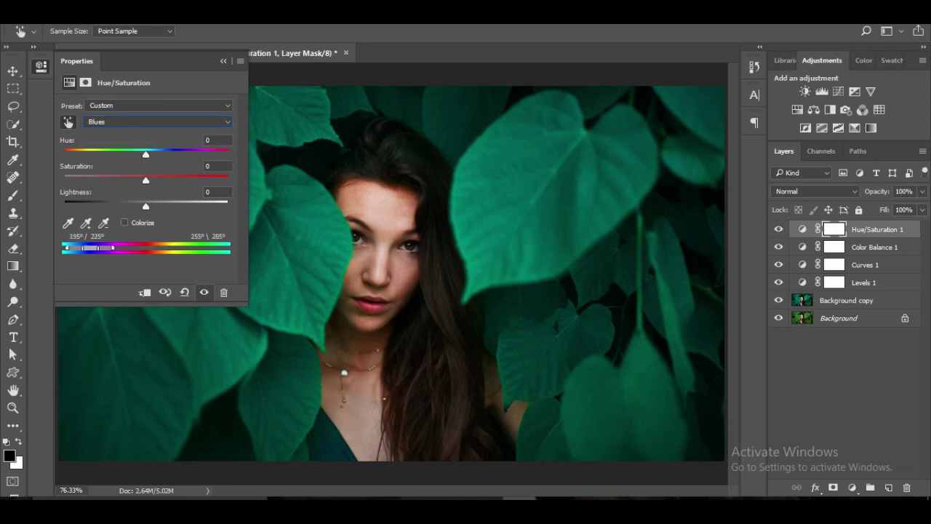
left_click_drag(509, 218, 557, 218)
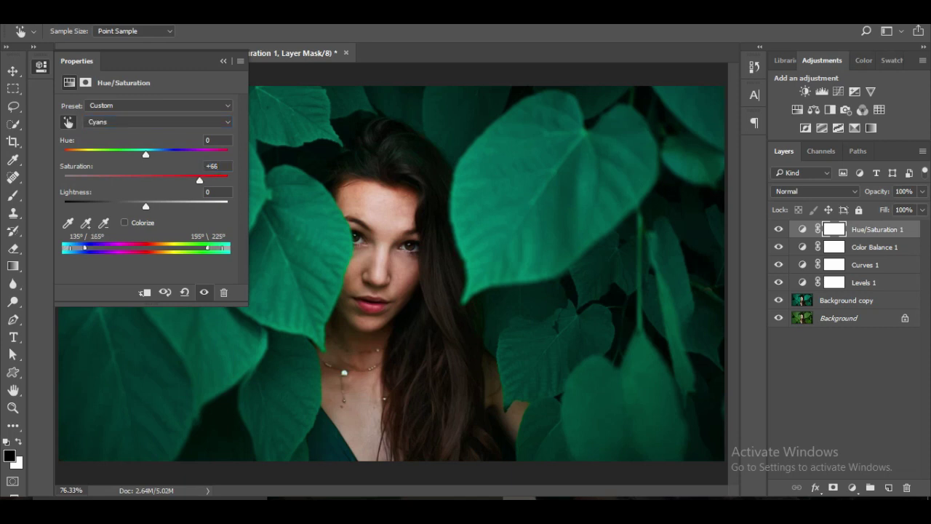
key("Up")
key("Up")
left_click(158, 106)
left_click(158, 122)
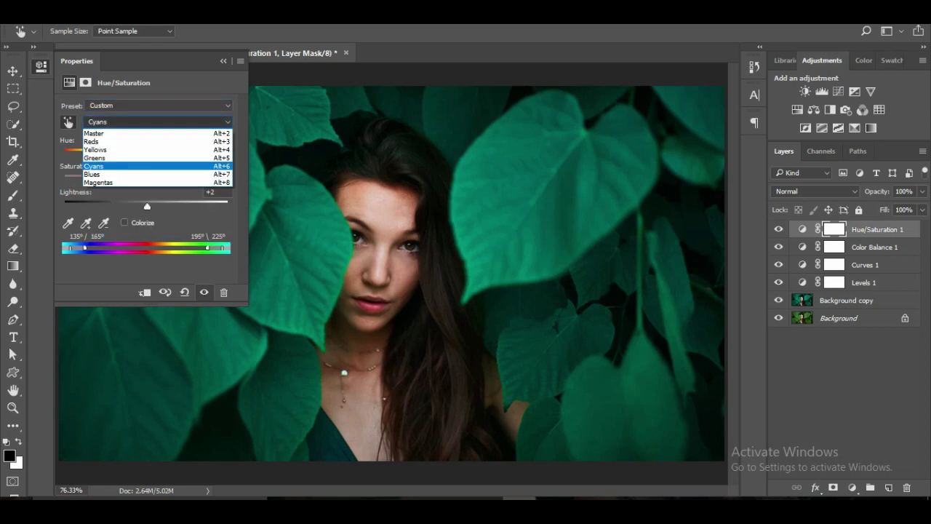
left_click(92, 175)
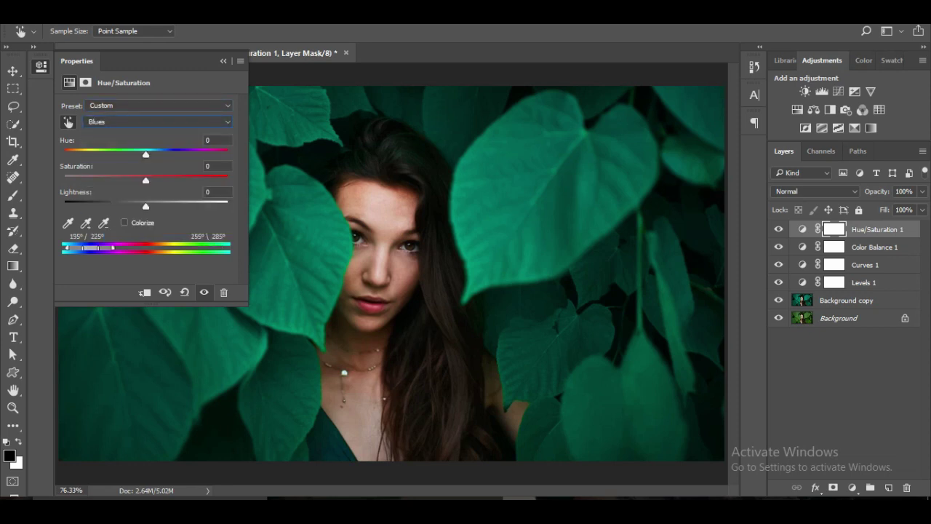
key("Down")
left_click(223, 61)
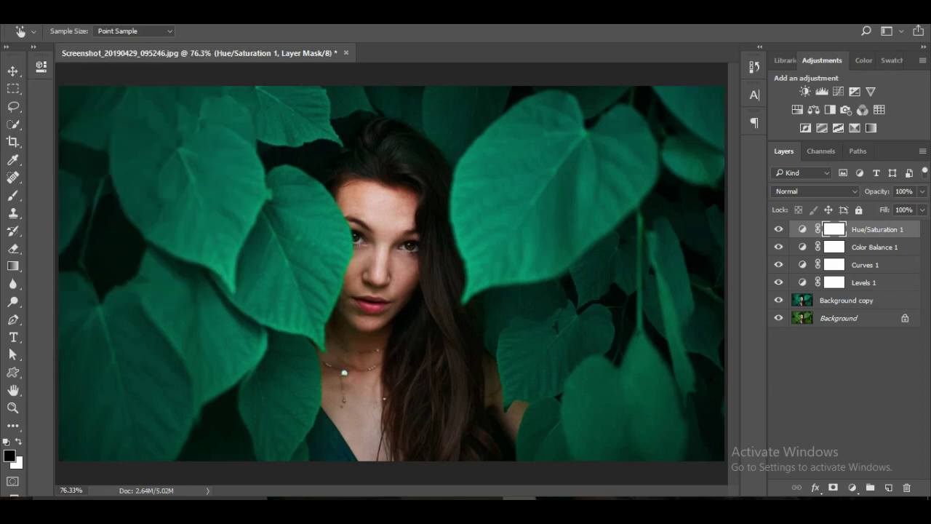
- Toggle Background copy's visibility to compare the graded and original looks
left_click(778, 299)
left_click(778, 300)
left_click(779, 300)
left_click(779, 299)
left_click(779, 300)
left_click(778, 300)
- Select the Brush tool with the 158 px signature brush preset
left_click(12, 337)
left_click(12, 195)
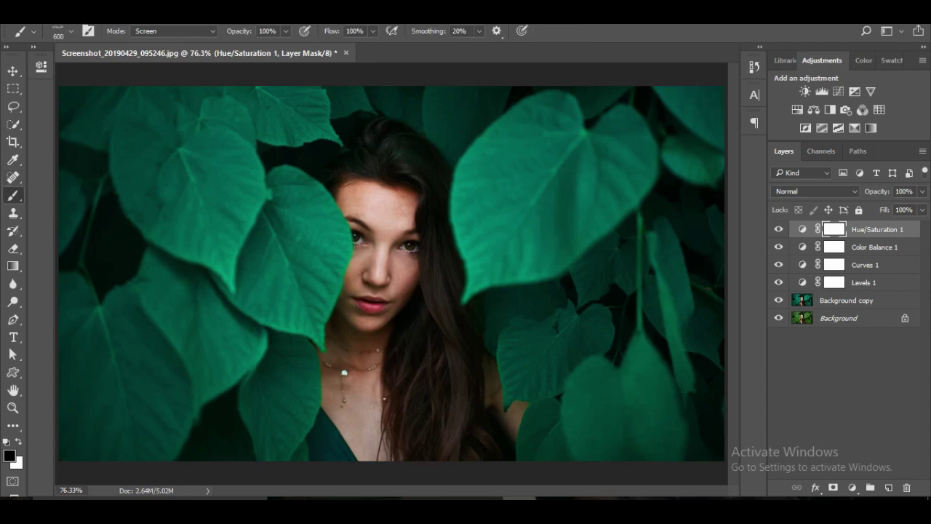
left_click(58, 30)
left_click(72, 131)
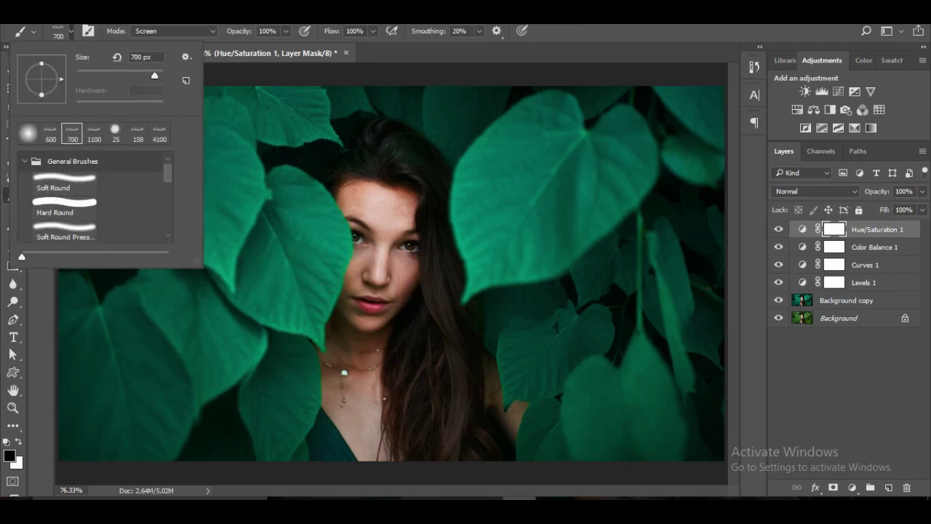
left_click(137, 132)
- Stamp the signature bottom-left on a new Layer 1, then hide Background copy to compare
key("ctrl+shift+alt+n")
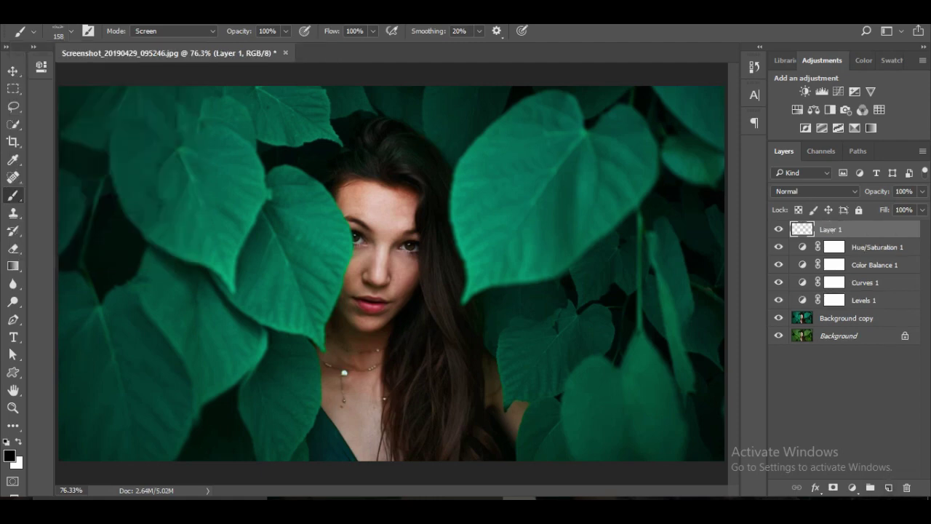
left_click(135, 432)
key("r")
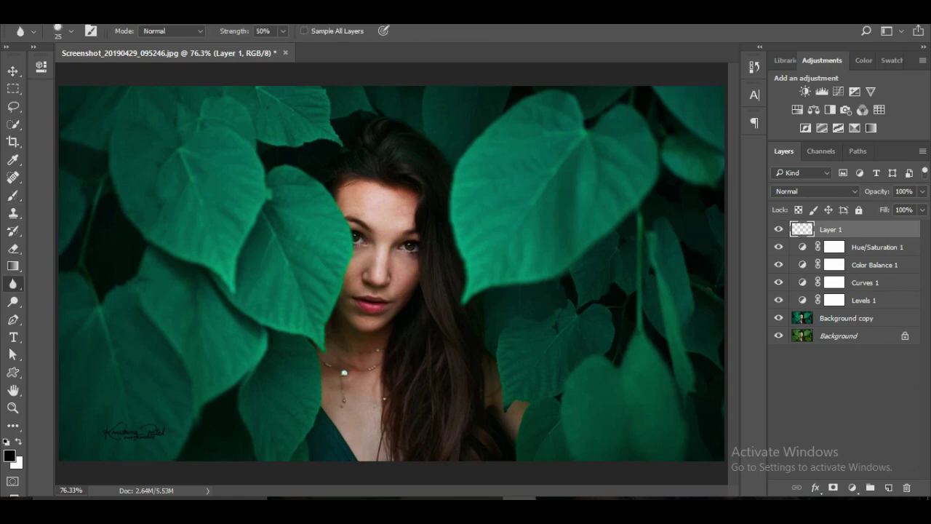
left_click(778, 317)
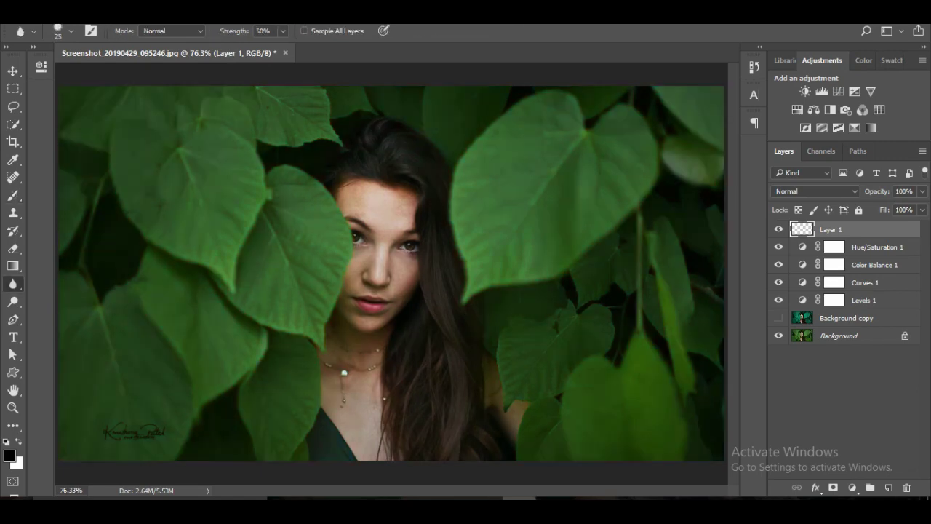
left_click(779, 317)
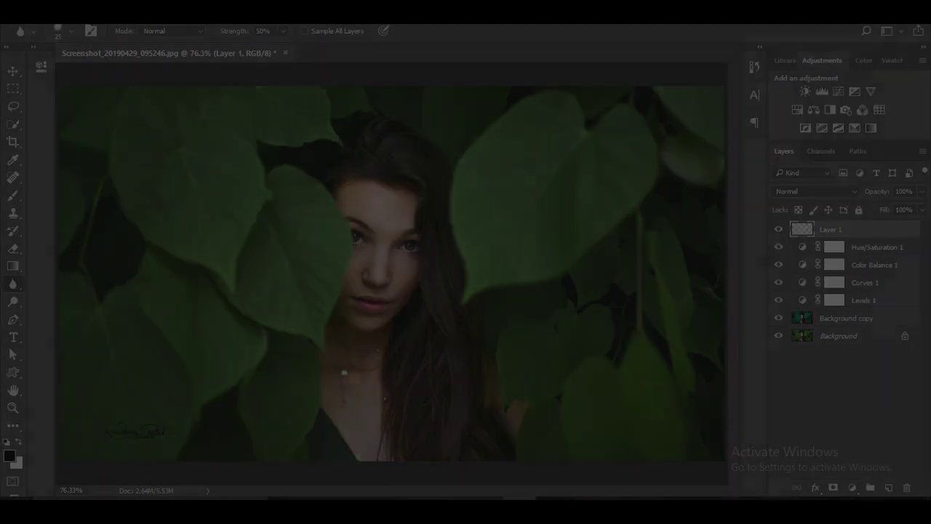